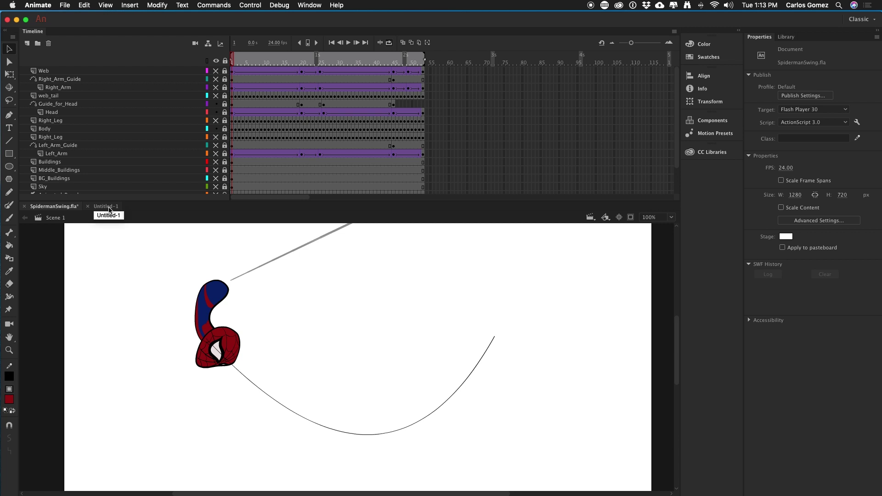
# In the Untitled-1 document, draw a straight line across the stage and bend it into a downward-sagging curve
pyautogui.click(107, 206)
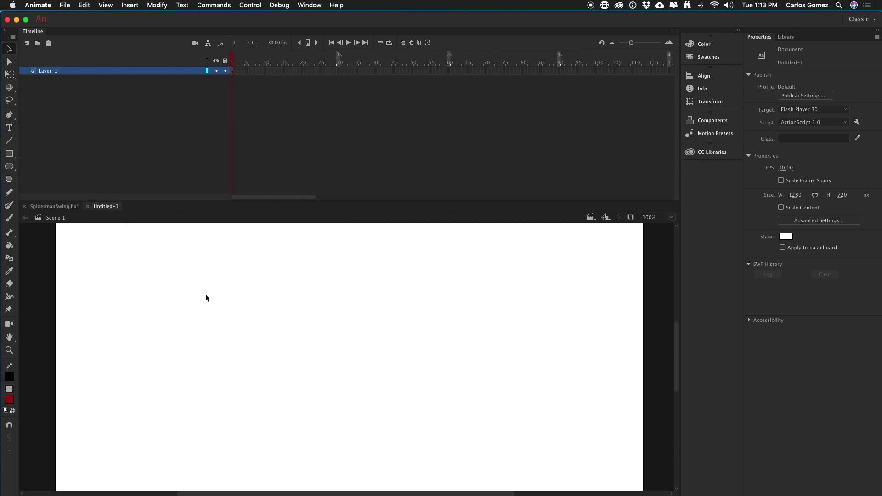
pyautogui.click(9, 142)
pyautogui.moveTo(138, 297)
pyautogui.mouseDown()
pyautogui.moveTo(171, 323)
pyautogui.moveTo(542, 420)
pyautogui.moveTo(565, 368)
pyautogui.moveTo(578, 370)
pyautogui.mouseUp()
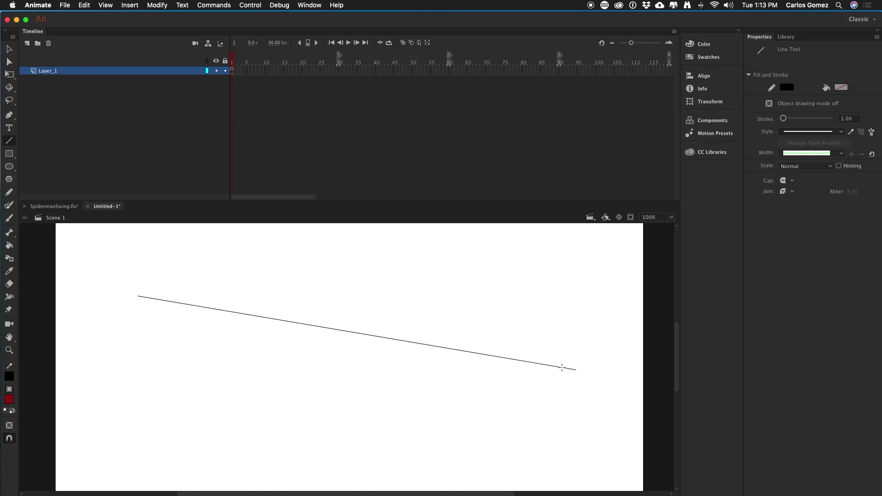
pyautogui.press('v')
pyautogui.moveTo(290, 323); pyautogui.dragTo(264, 380)
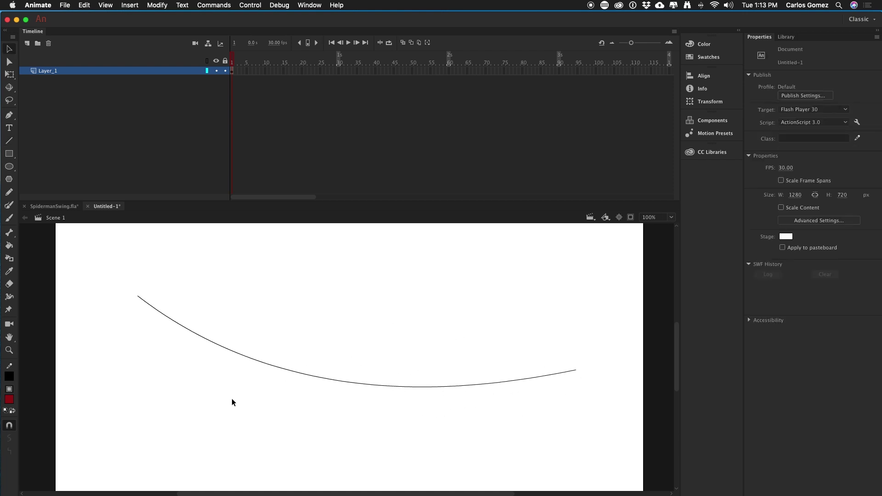
# Add a layer beneath the curve's layer and draw a red oval about 113 by 133 px above the curve's left part
pyautogui.click(27, 43)
pyautogui.moveTo(106, 73); pyautogui.dragTo(102, 95)
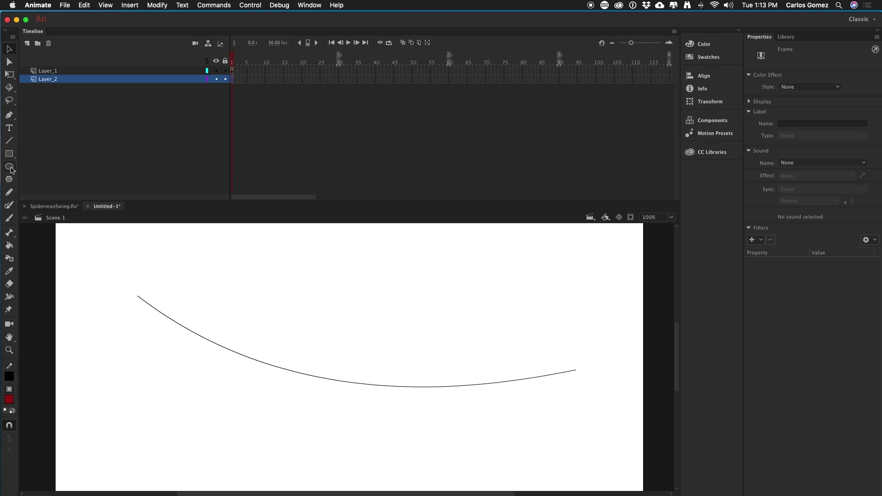
pyautogui.click(11, 170)
pyautogui.moveTo(182, 261); pyautogui.dragTo(234, 322)
# Convert the whole red oval, fill and outline, into a graphic symbol named Symbol 1
pyautogui.press('v')
pyautogui.doubleClick(213, 290)
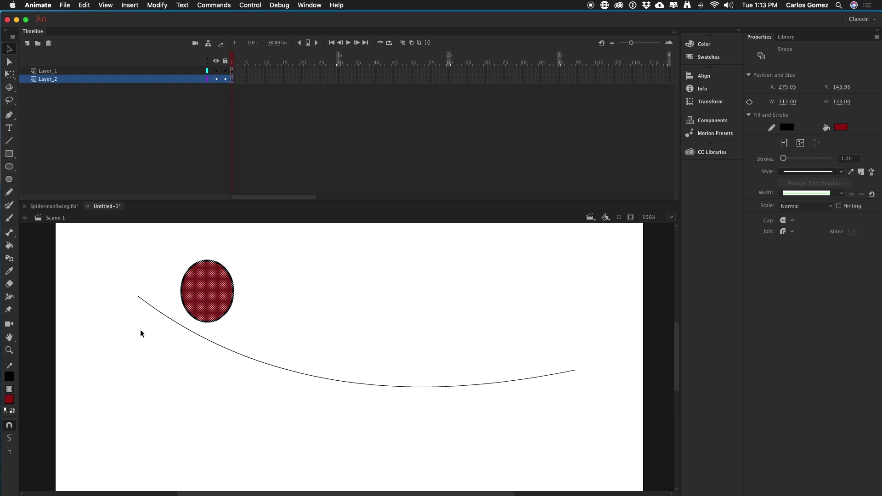
pyautogui.press('F8')
pyautogui.click(455, 185)
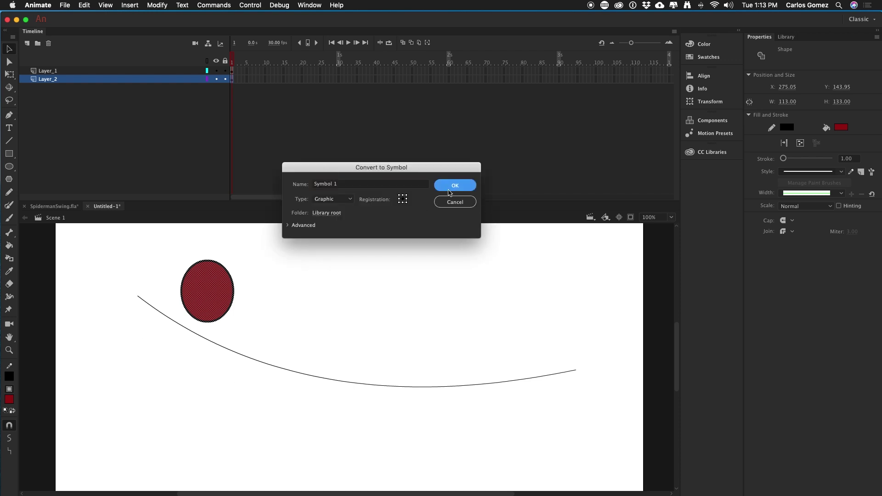
# Resize the symbol to a 113 by 113 px circle and snap its off-centre transformation point to the curve's left end
pyautogui.moveTo(208, 291); pyautogui.dragTo(208, 294)
pyautogui.press('q')
pyautogui.moveTo(233, 264); pyautogui.dragTo(233, 268)
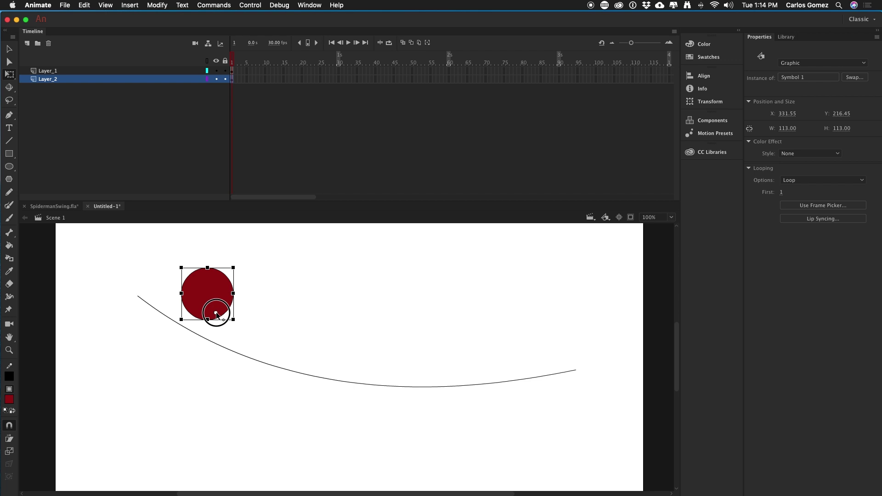
pyautogui.moveTo(221, 298); pyautogui.dragTo(144, 284)
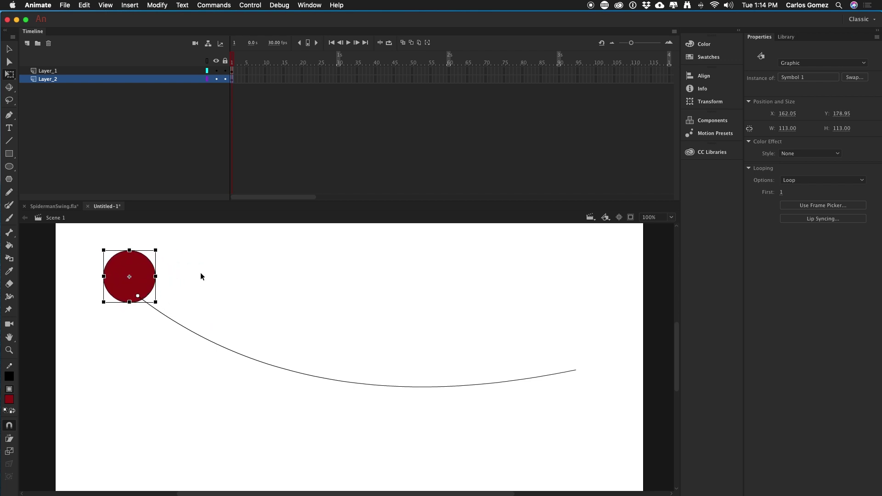
# Turn Layer_1 into a guide layer and nest Layer_2 under it as a guided layer
pyautogui.click(78, 73)
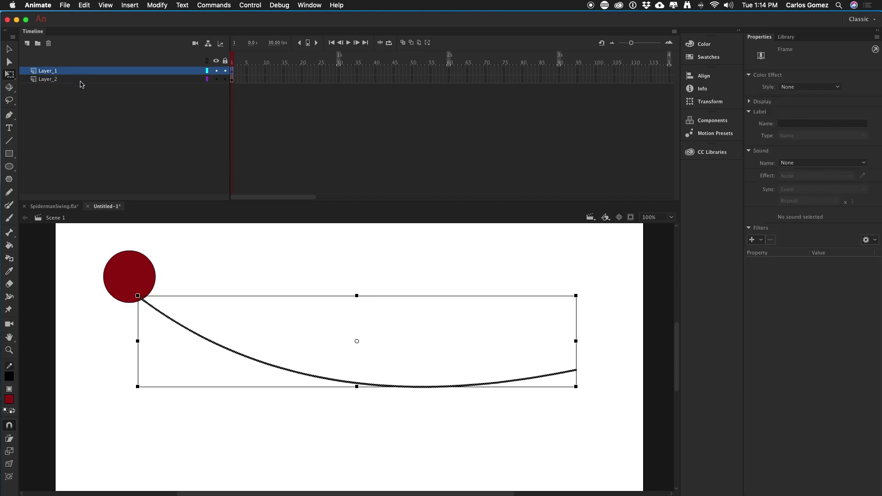
pyautogui.rightClick(110, 69)
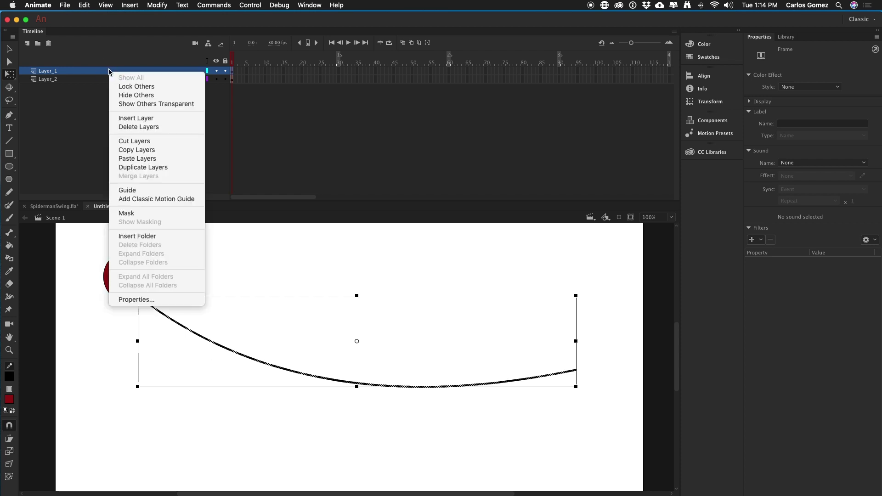
pyautogui.click(142, 194)
pyautogui.click(42, 81)
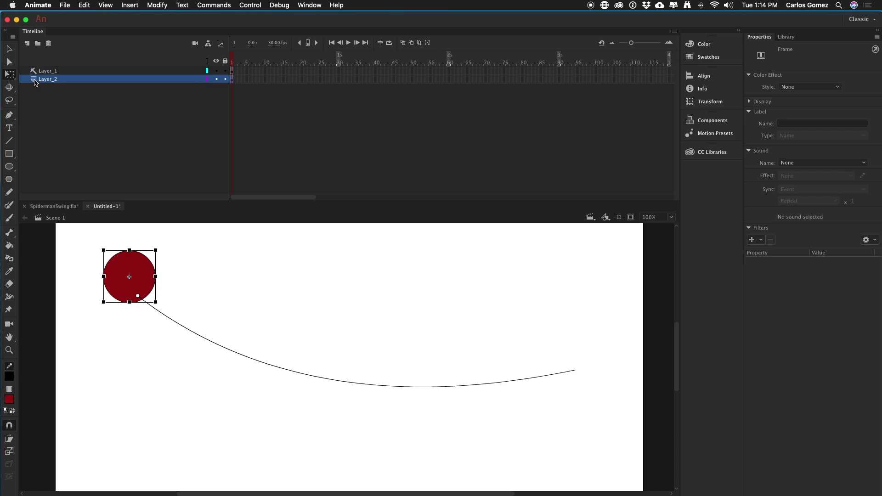
pyautogui.moveTo(34, 82); pyautogui.dragTo(54, 78)
# Extend the guide layer to frame 40 and add a Layer_2 keyframe there with the ball snapped to the curve's right end
pyautogui.click(376, 71)
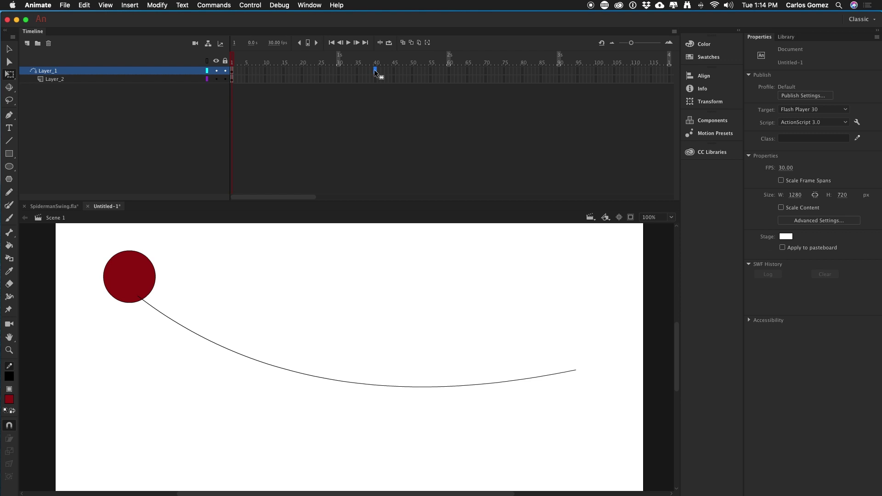
pyautogui.press('F5')
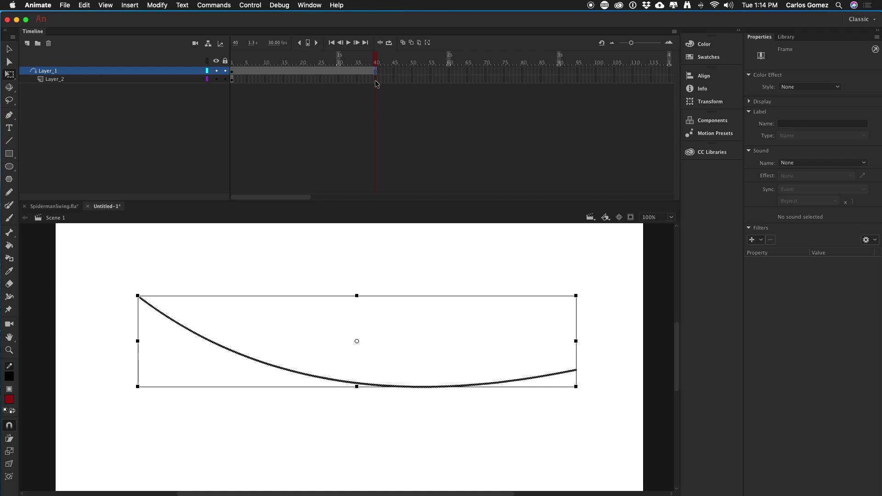
pyautogui.click(376, 79)
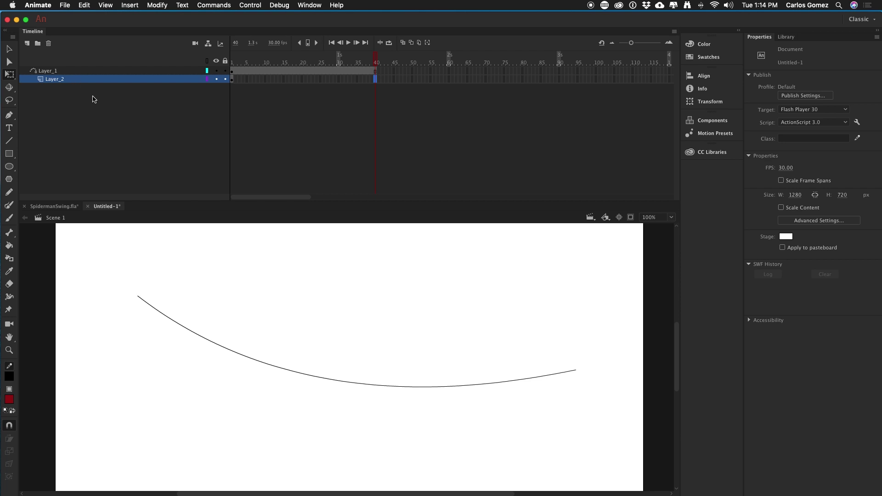
pyautogui.press('F6')
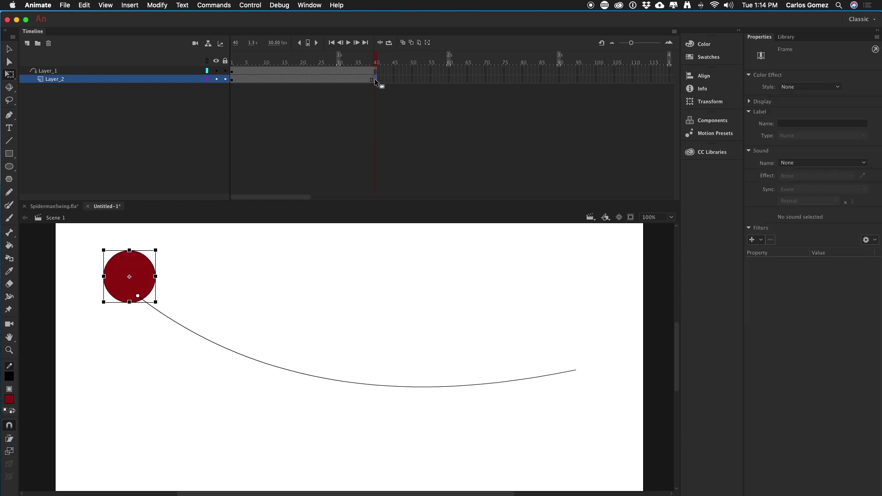
pyautogui.moveTo(143, 278); pyautogui.dragTo(578, 355)
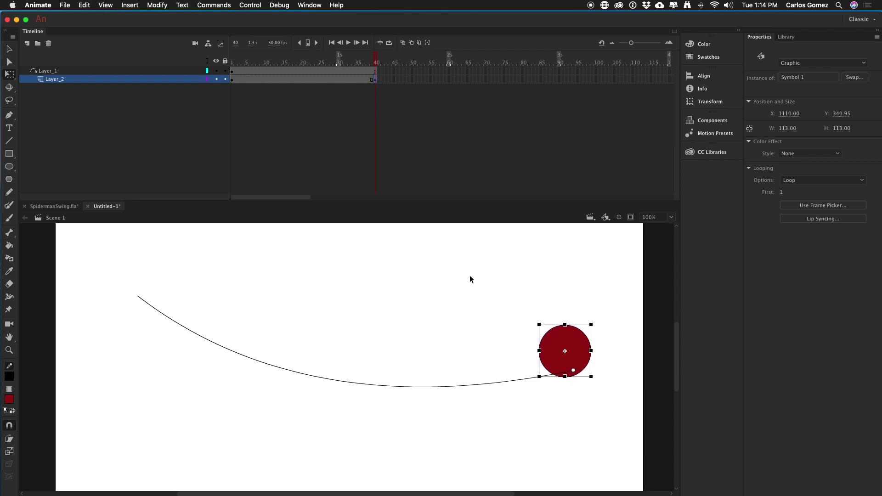
# Create a classic tween on Layer_2 from frame 1 and scrub the timeline to preview the ball's motion
pyautogui.click(232, 79)
pyautogui.rightClick(231, 79)
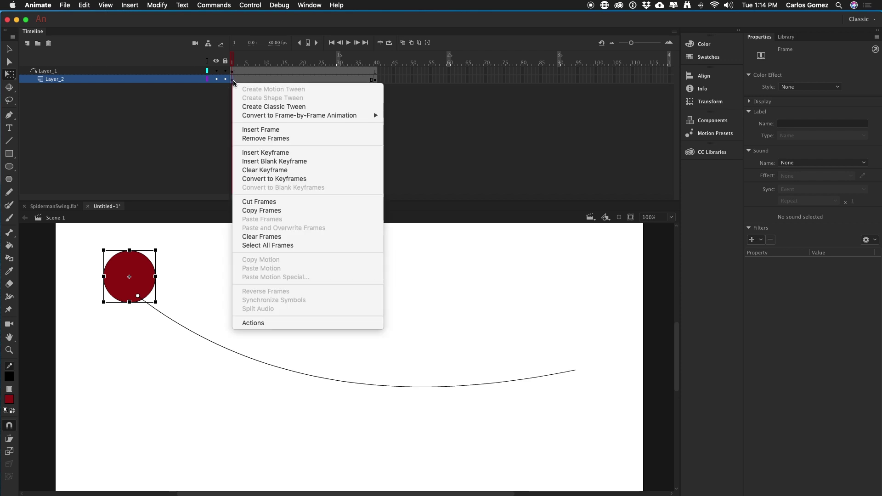
pyautogui.click(259, 110)
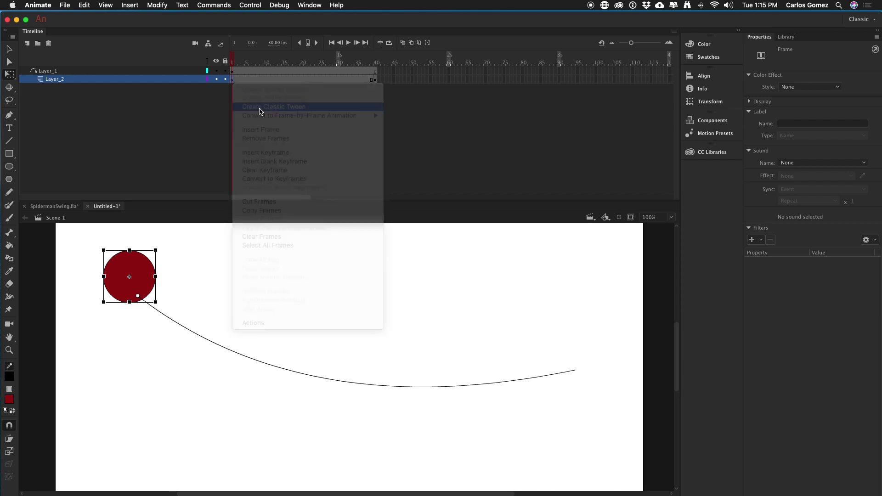
pyautogui.moveTo(232, 64); pyautogui.dragTo(232, 101)
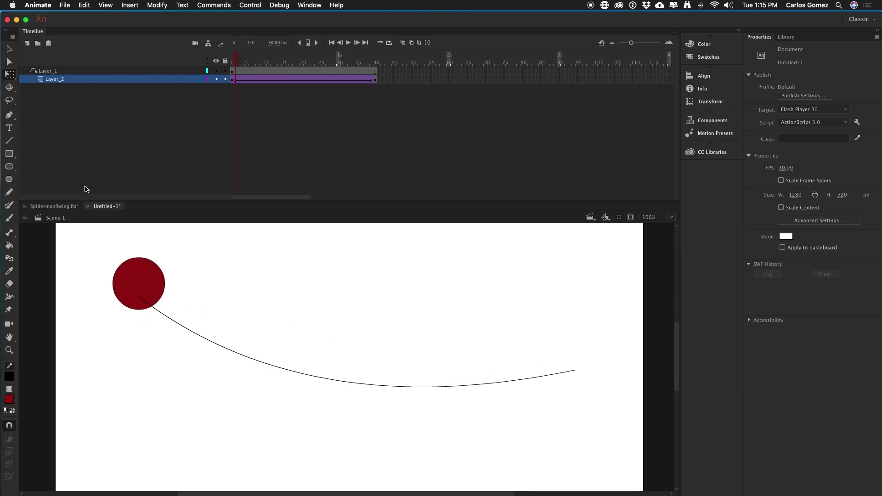
# Switch to SpidermanSwing.fla, play the swing with the head's guide shown and with Guide_for_Head hidden, and return to frame 1
pyautogui.click(59, 207)
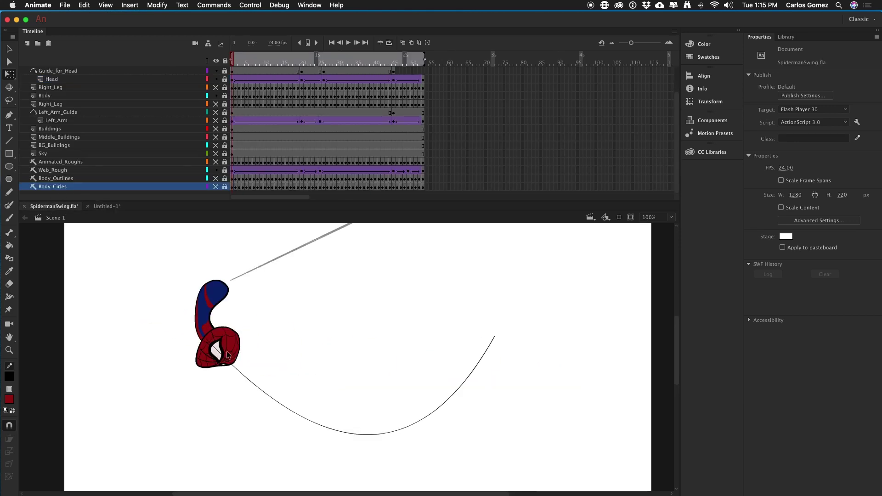
pyautogui.click(348, 43)
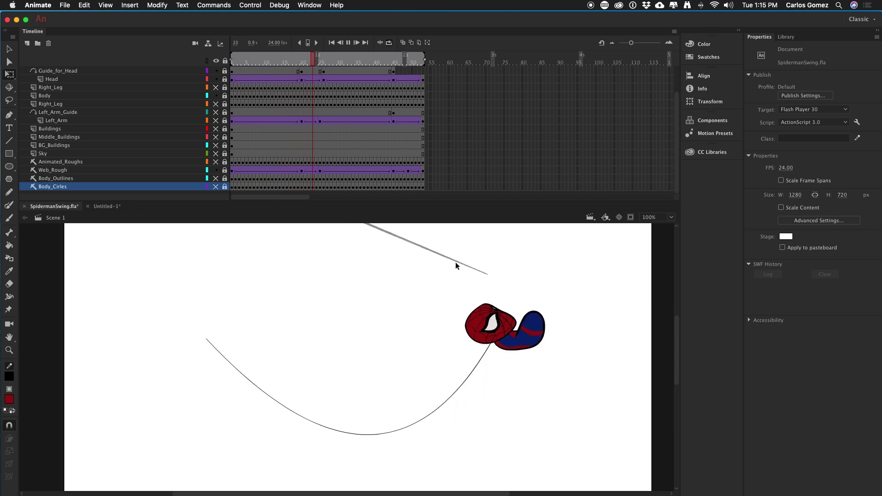
pyautogui.press('Return')
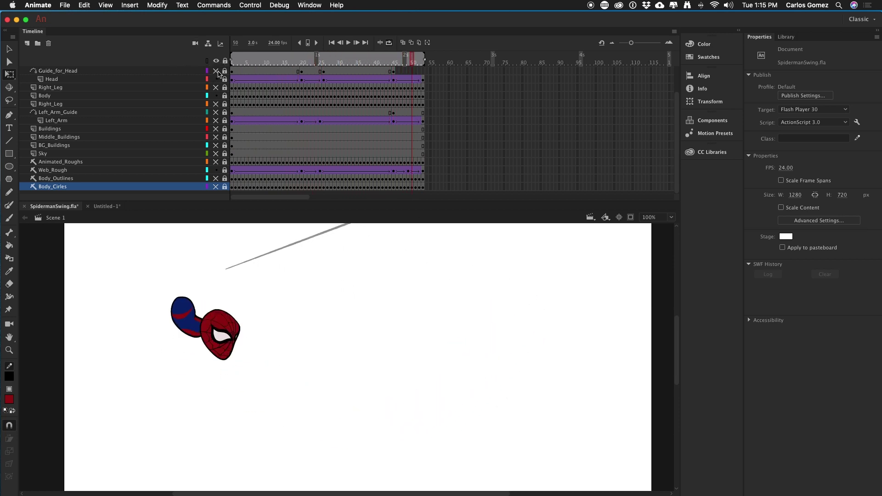
pyautogui.press('Return')
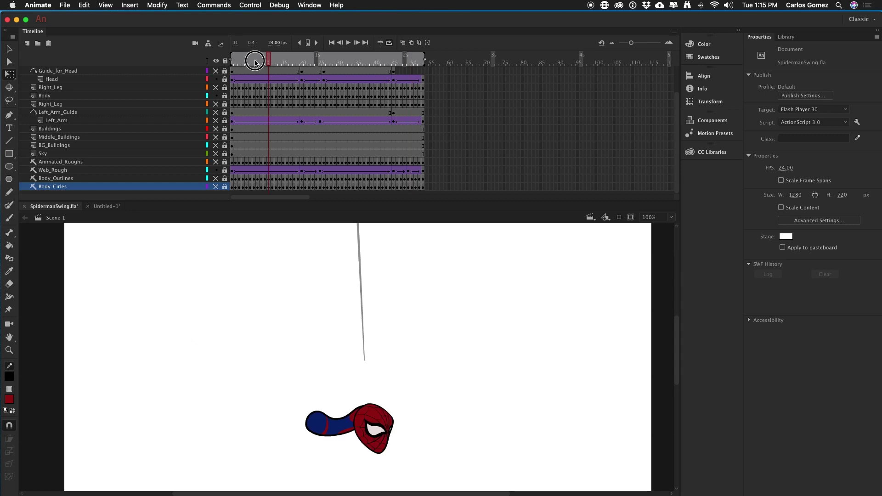
pyautogui.click(347, 43)
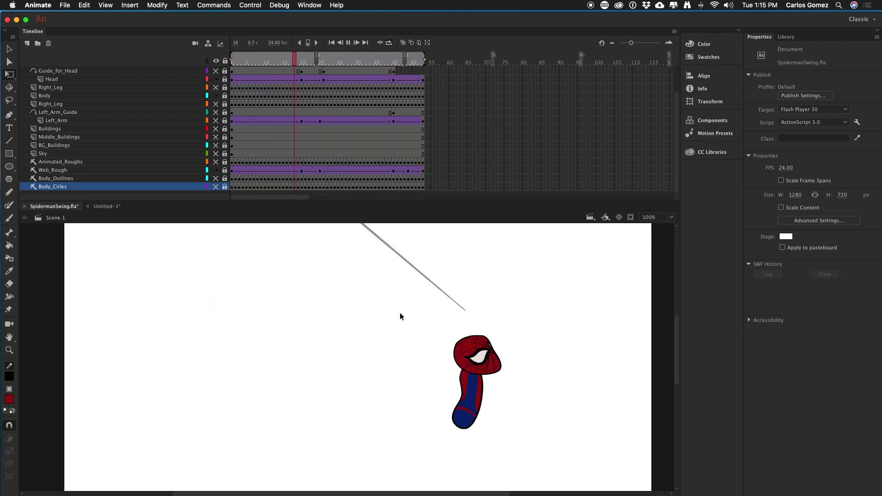
pyautogui.click(348, 42)
pyautogui.click(331, 42)
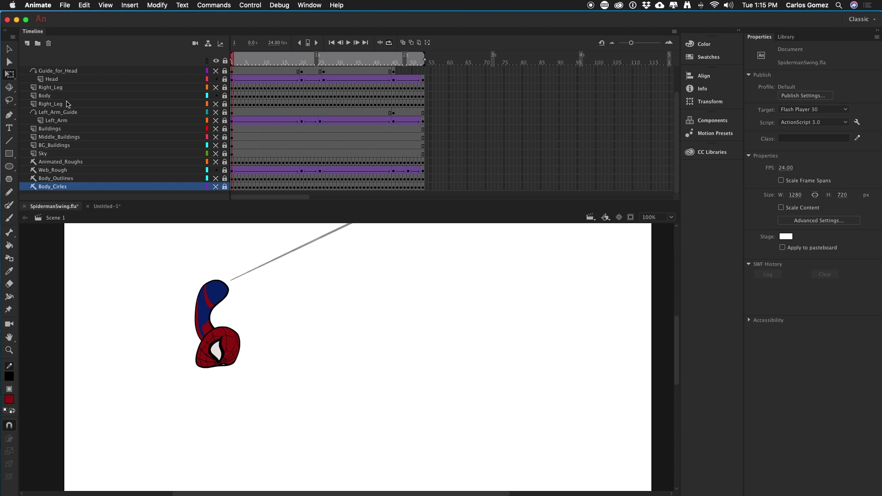
# Show the Web layer and examine the finished web line and its lower end near the arm up close
pyautogui.scroll(2, 67, 104)
pyautogui.click(216, 71)
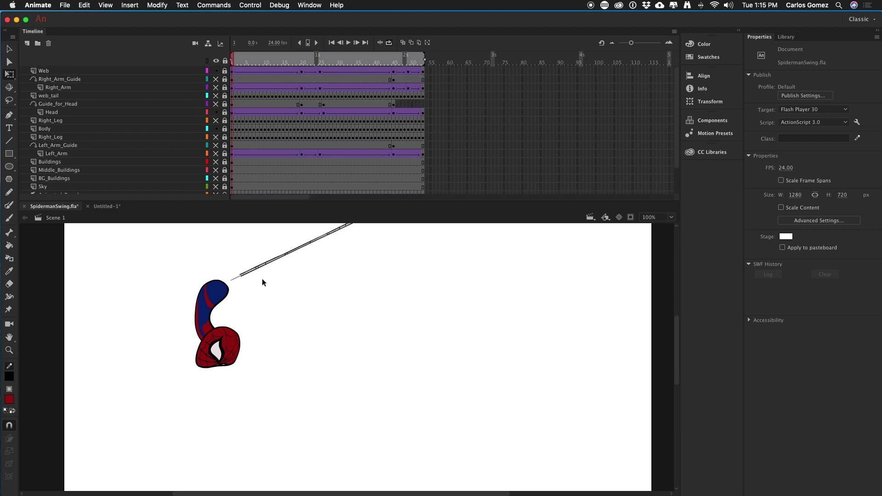
pyautogui.press('super+equal')
pyautogui.press('super+equal')
pyautogui.moveTo(228, 230); pyautogui.dragTo(323, 379)
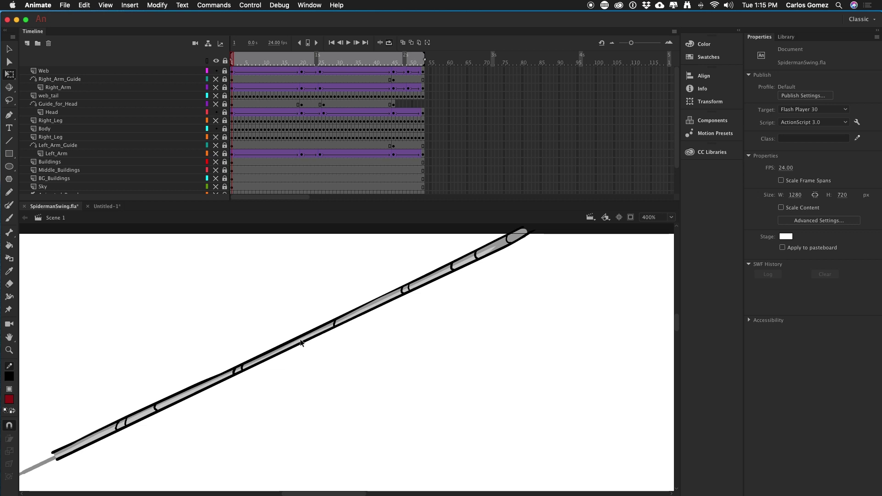
pyautogui.moveTo(357, 368); pyautogui.dragTo(423, 339)
pyautogui.keyDown('alt'); pyautogui.click(357, 308); pyautogui.keyUp('alt')
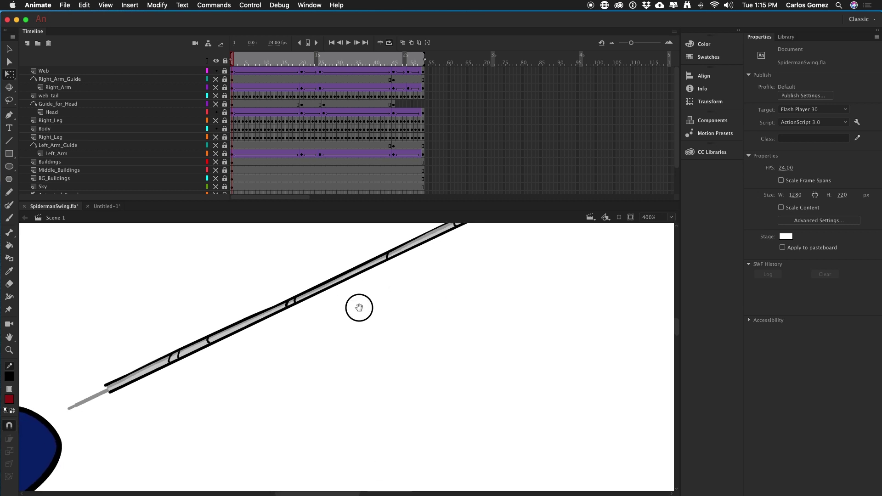
pyautogui.scroll(3, 345, 319)
pyautogui.moveTo(342, 358); pyautogui.dragTo(331, 274)
pyautogui.scroll(-3, 179, 138)
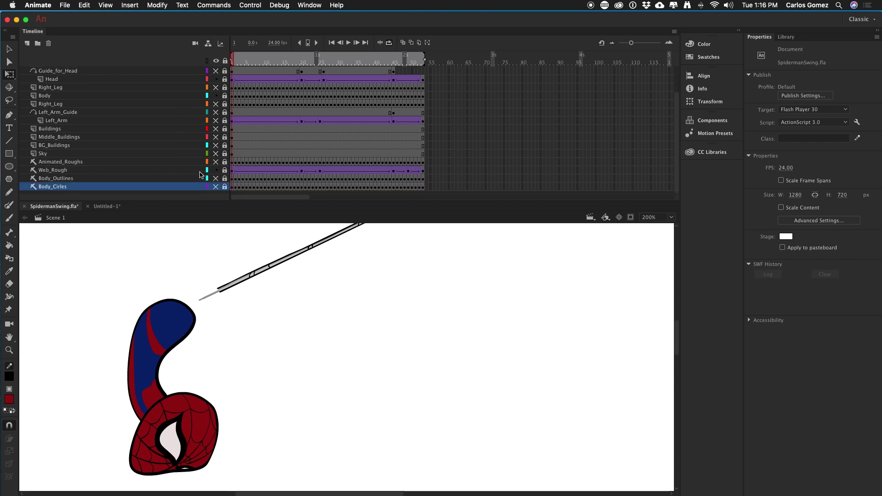
# Hide the Web_Rough guide layer so only the finished web line is shown
pyautogui.click(215, 170)
pyautogui.moveTo(252, 274); pyautogui.dragTo(260, 296)
pyautogui.press('super+minus')
pyautogui.press('super+minus')
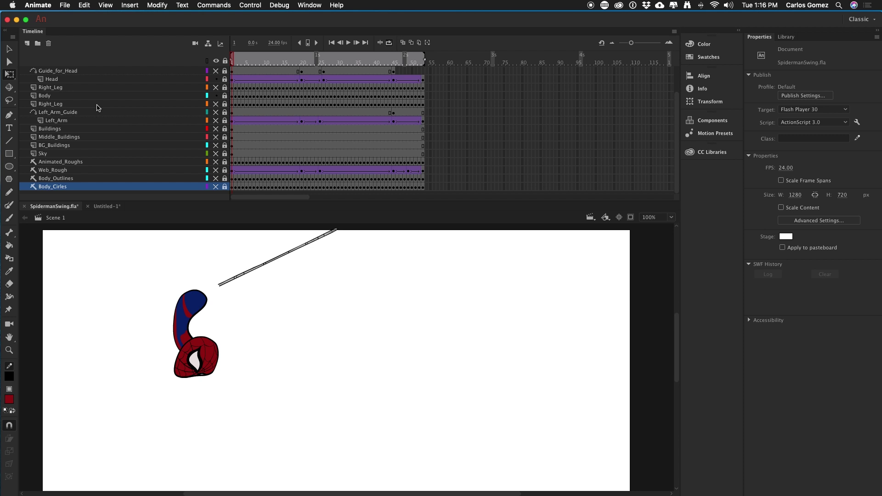
pyautogui.scroll(2, 96, 107)
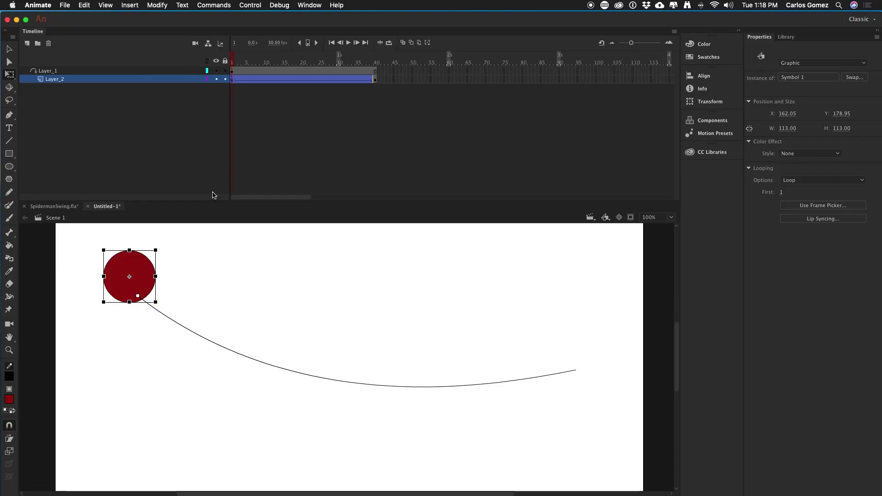
# In Untitled-1, check the ball's transformation point against the curve's start and scrub the tween to frame 38
pyautogui.click(64, 207)
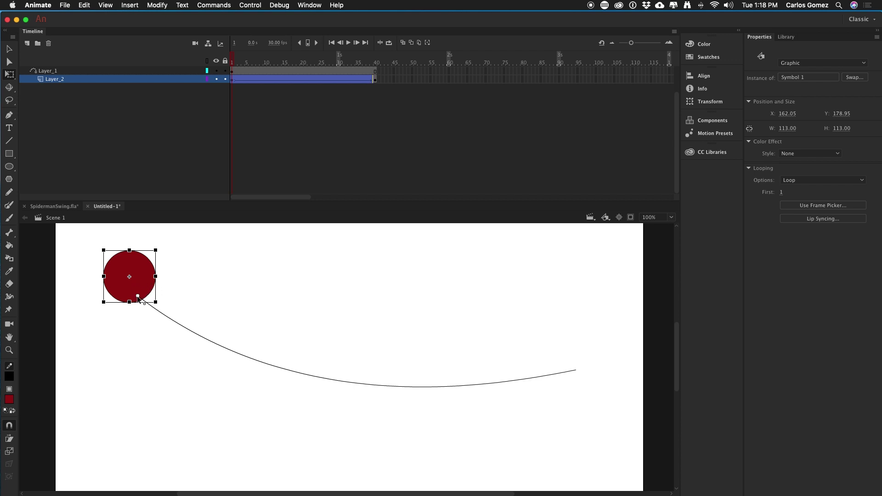
pyautogui.click(138, 297)
pyautogui.moveTo(241, 64); pyautogui.dragTo(368, 132)
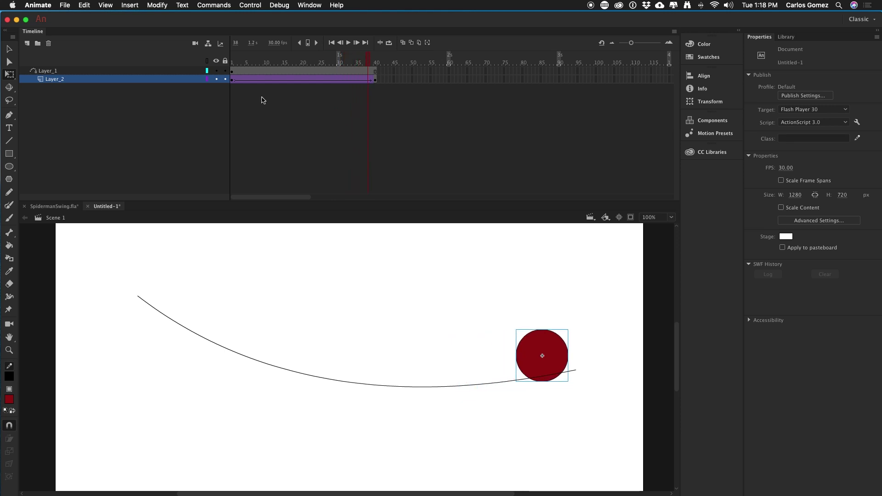
# Switch back to SpidermanSwing.fla and go to the Right_Arm layer under its motion guide
pyautogui.click(57, 206)
pyautogui.scroll(2, 87, 92)
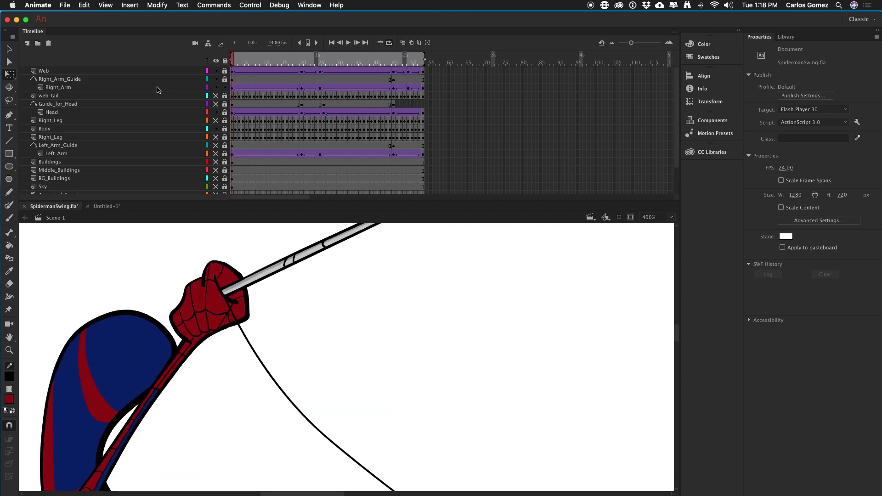
pyautogui.click(158, 90)
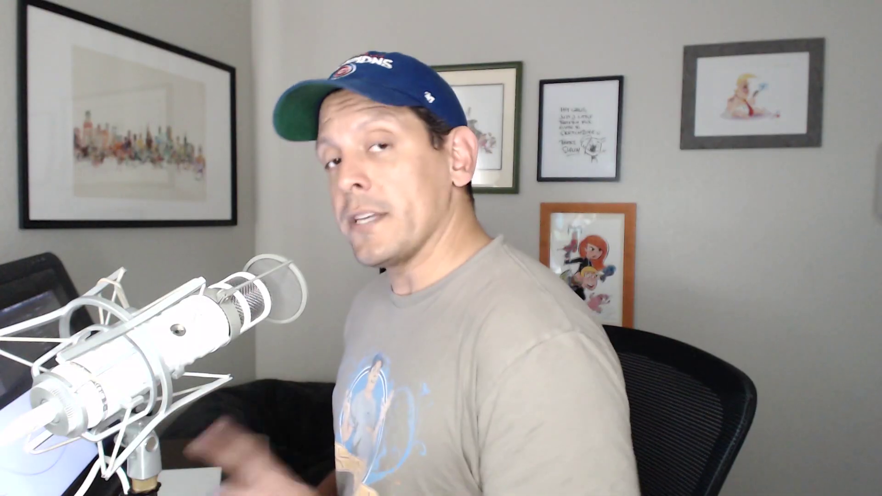